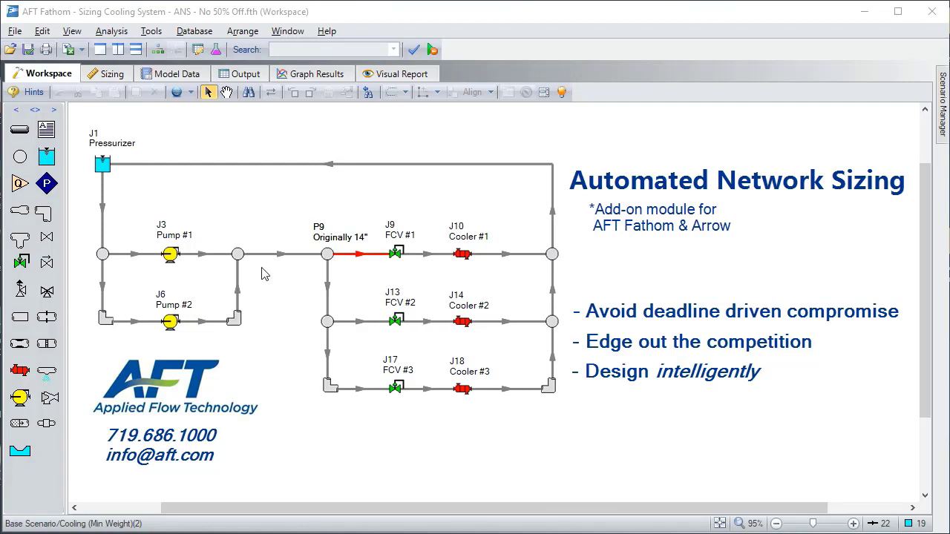
# Inspect pipe P9 and list the sized pipes sorted by common size group.
pyautogui.click(360, 259)
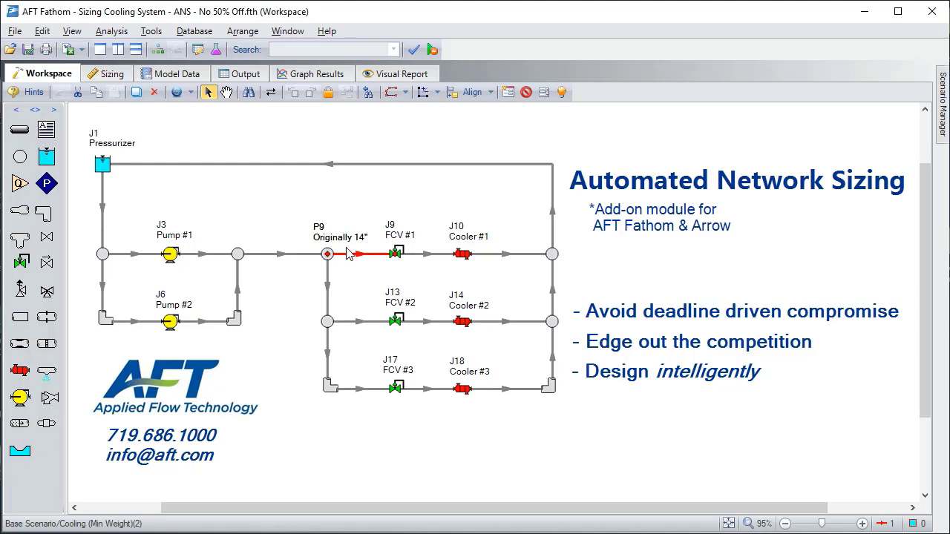
pyautogui.click(111, 76)
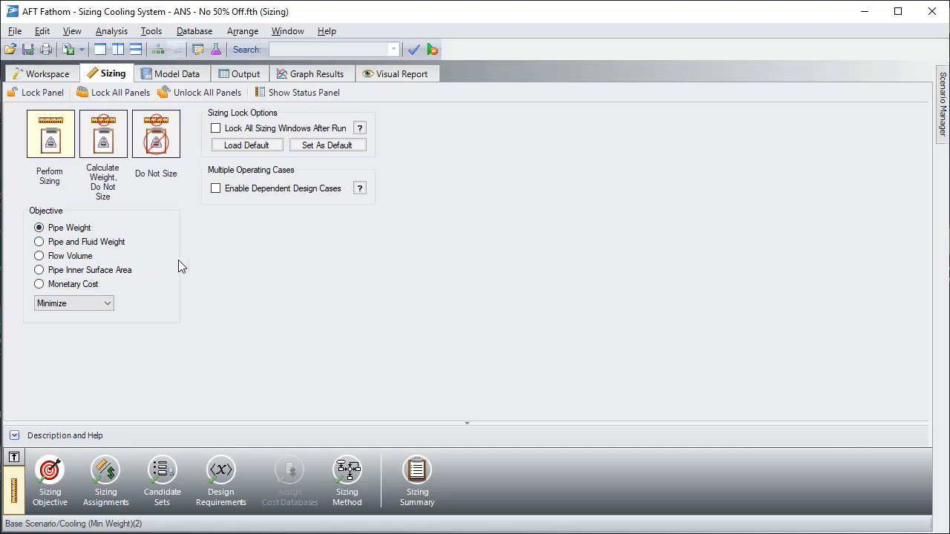
pyautogui.click(117, 472)
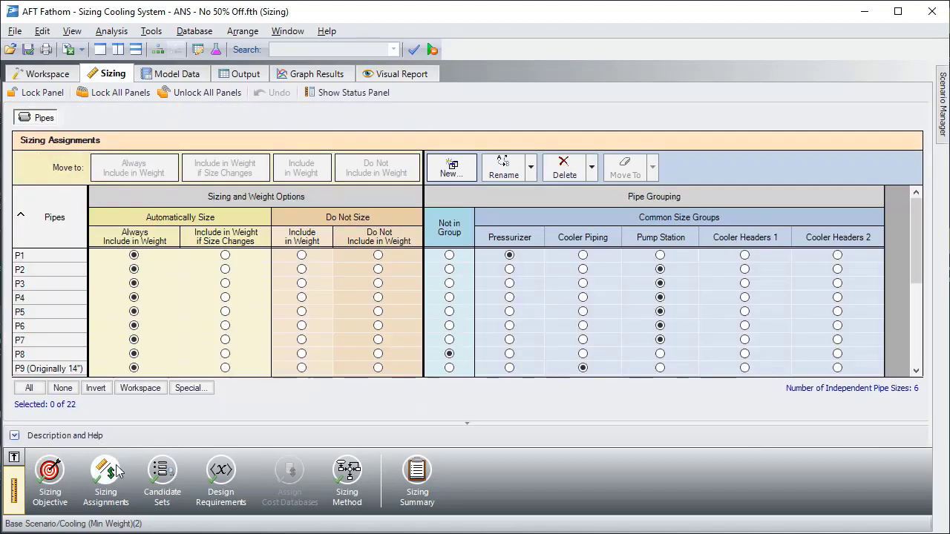
pyautogui.click(729, 211)
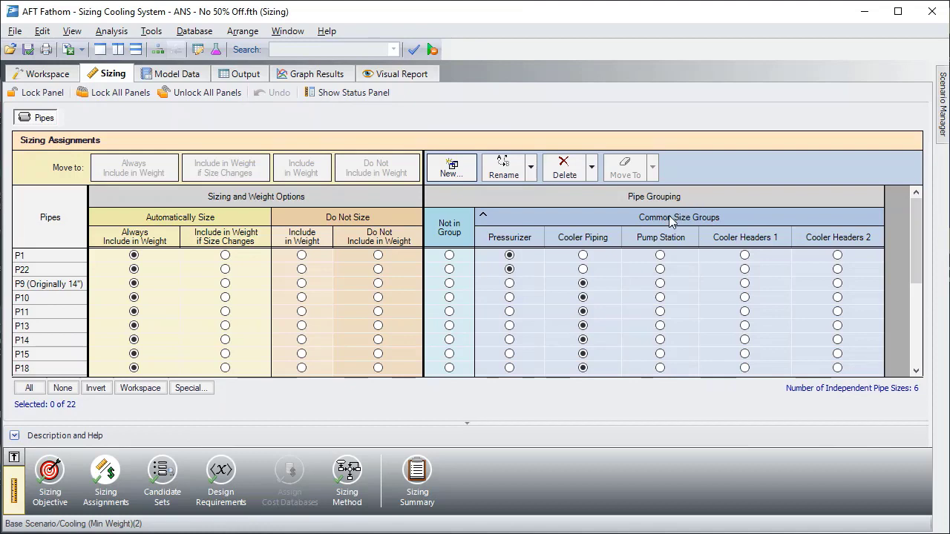
# Colour all pipes by common size group and display the STD Steel 1–36 inch candidate set.
pyautogui.click(65, 75)
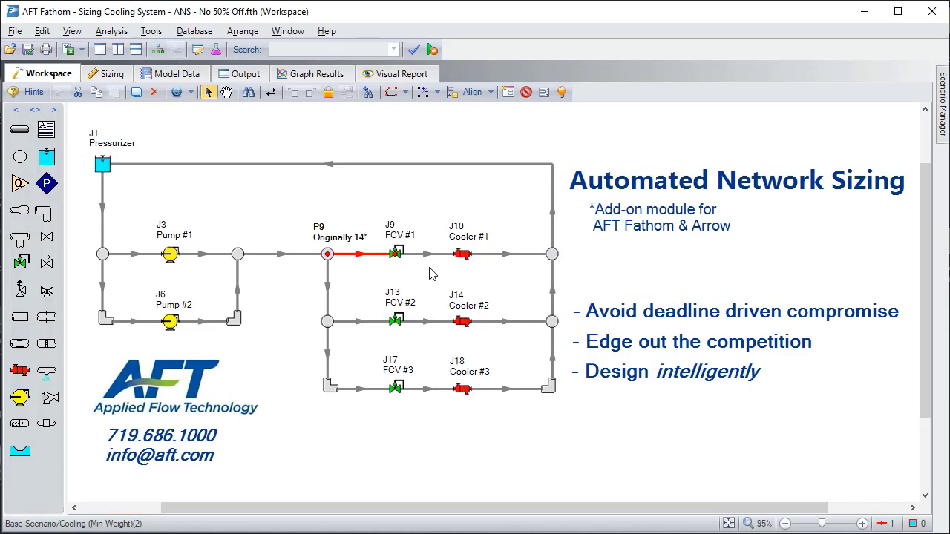
pyautogui.click(72, 31)
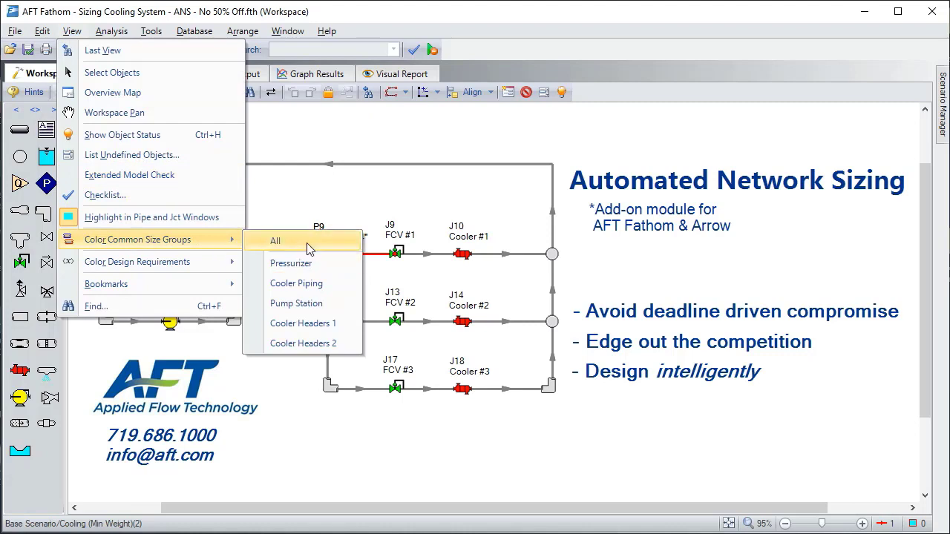
pyautogui.click(312, 245)
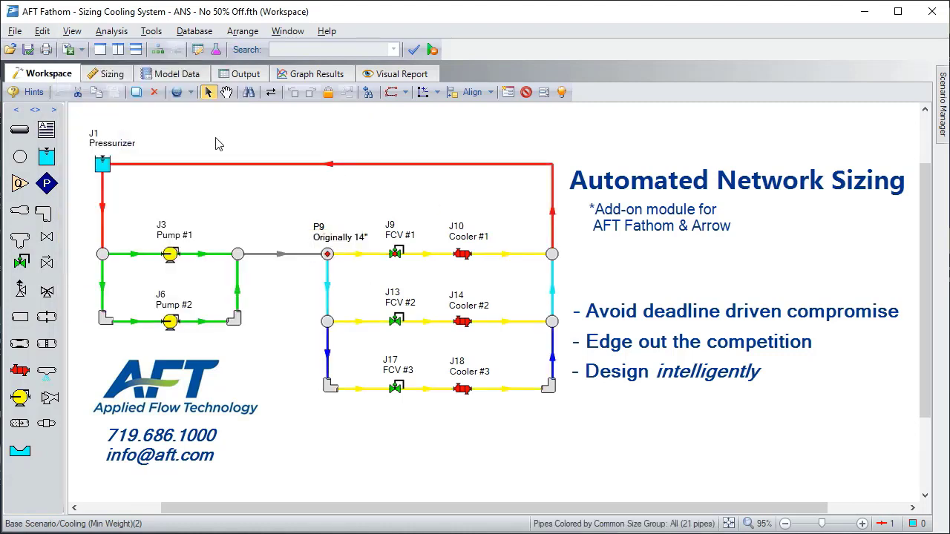
pyautogui.click(114, 78)
pyautogui.click(169, 477)
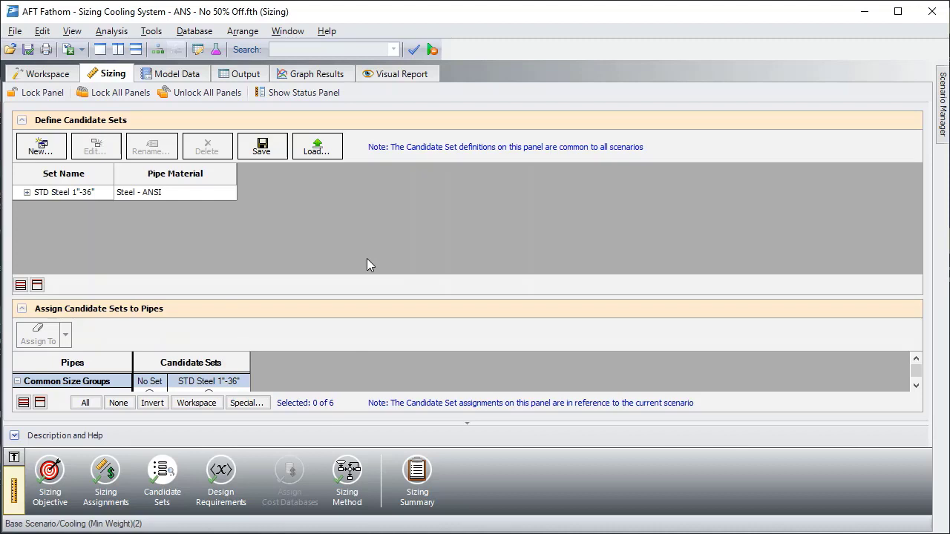
# Browse the STD Steel candidate sizes, then show the 12 ft/s maximum velocity and 15 psia minimum pressure requirements.
pyautogui.click(27, 193)
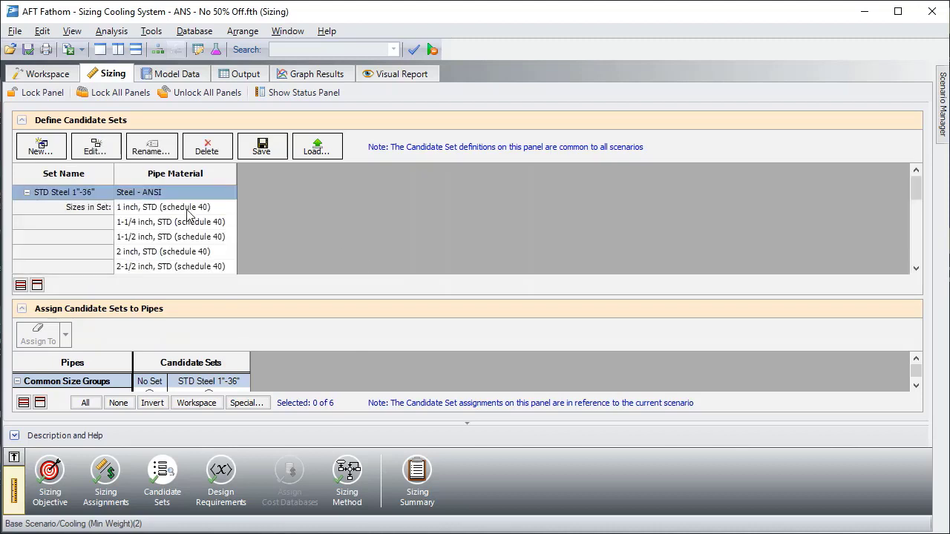
pyautogui.scroll(-3, 190, 215)
pyautogui.scroll(-4, 189, 217)
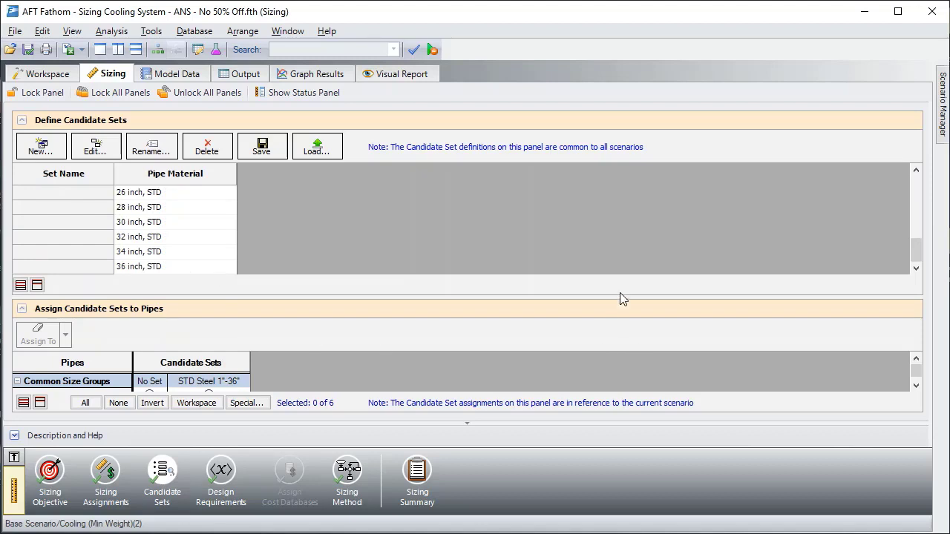
pyautogui.click(236, 467)
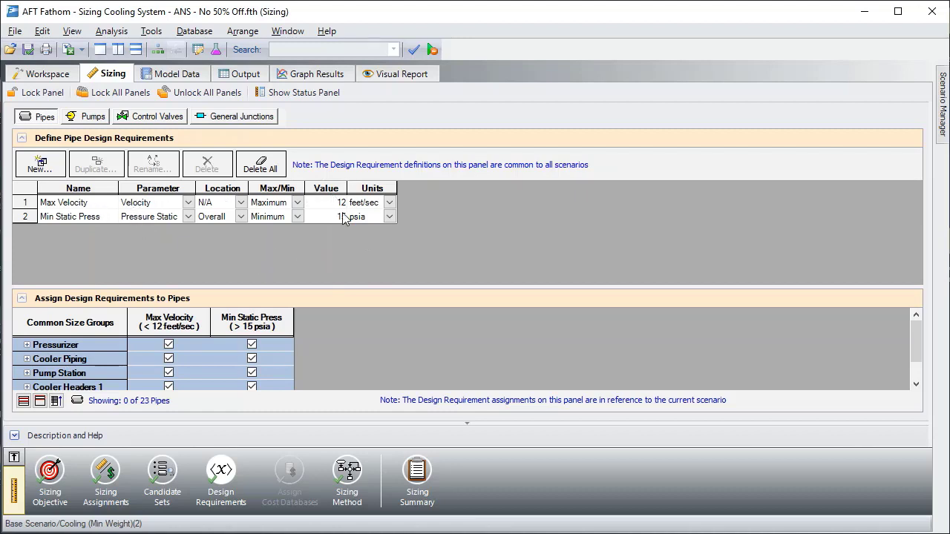
# Review the pump NPSHA 10 ft and control valve 5 psid minimums, then the discrete MMFD sizing method.
pyautogui.click(88, 117)
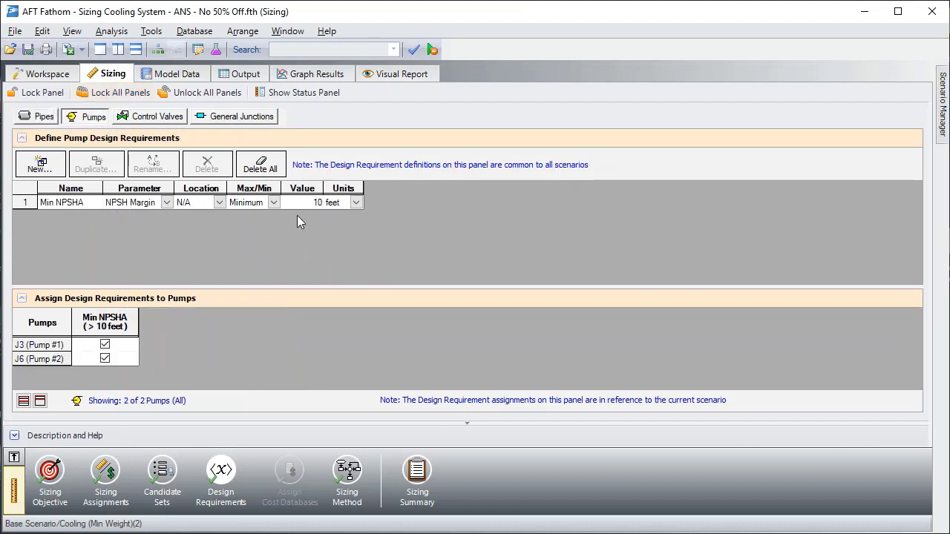
pyautogui.click(161, 118)
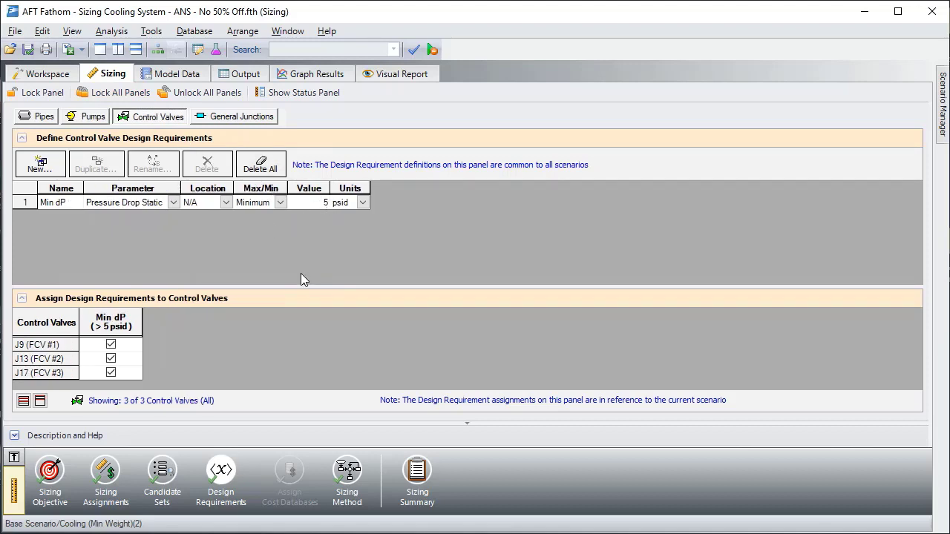
pyautogui.click(335, 472)
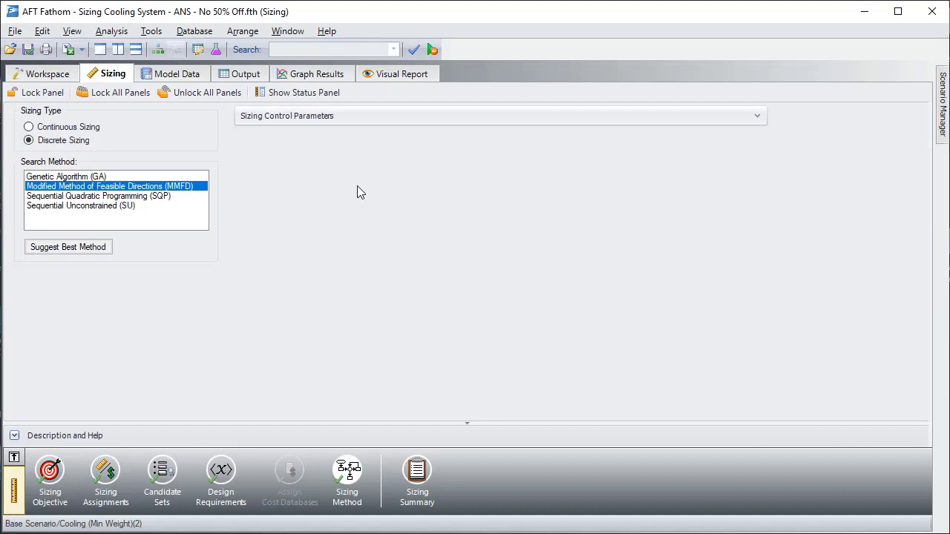
# Run discrete sizing to a best weight of 176,128 lbm and open its output.
pyautogui.click(435, 50)
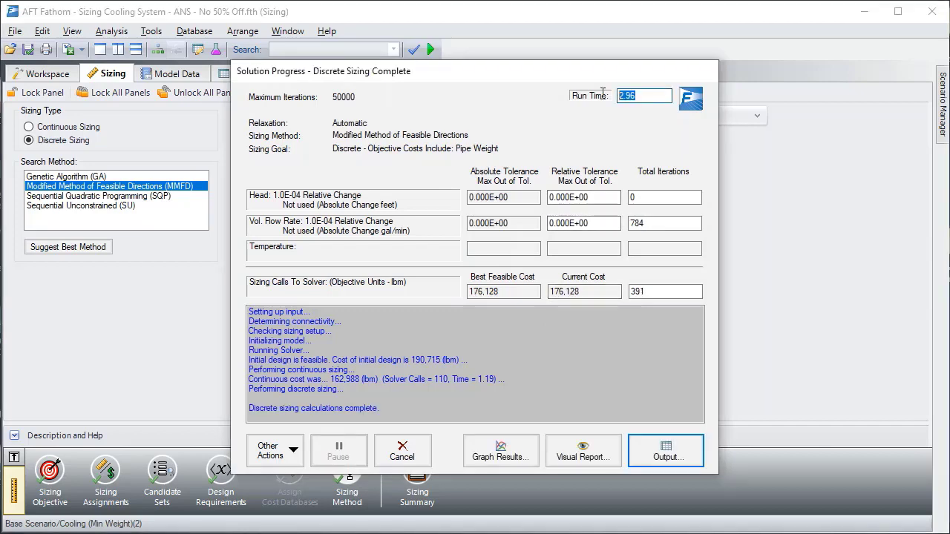
pyautogui.click(684, 455)
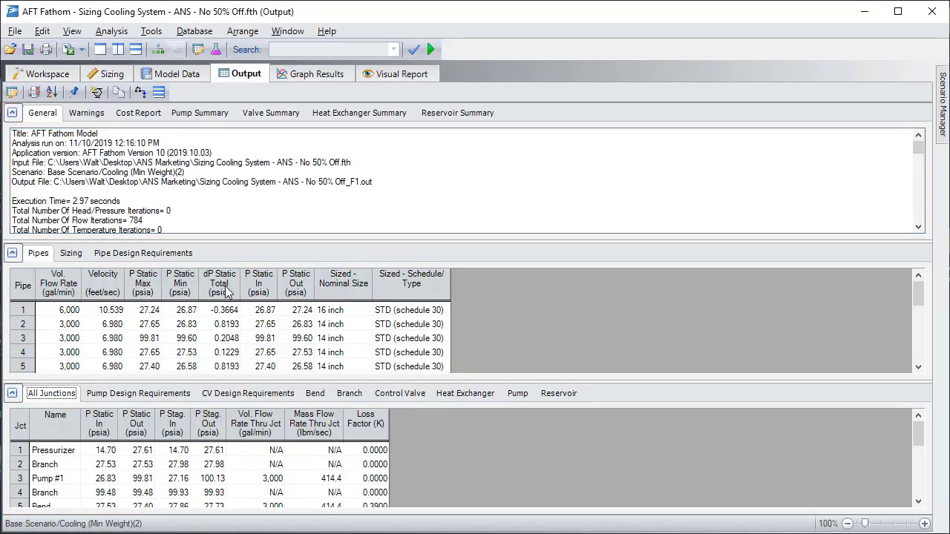
# Review the pipe, pump and control valve requirement results and the sized pipe sizes, including pipe 9 at 10 inches.
pyautogui.click(140, 255)
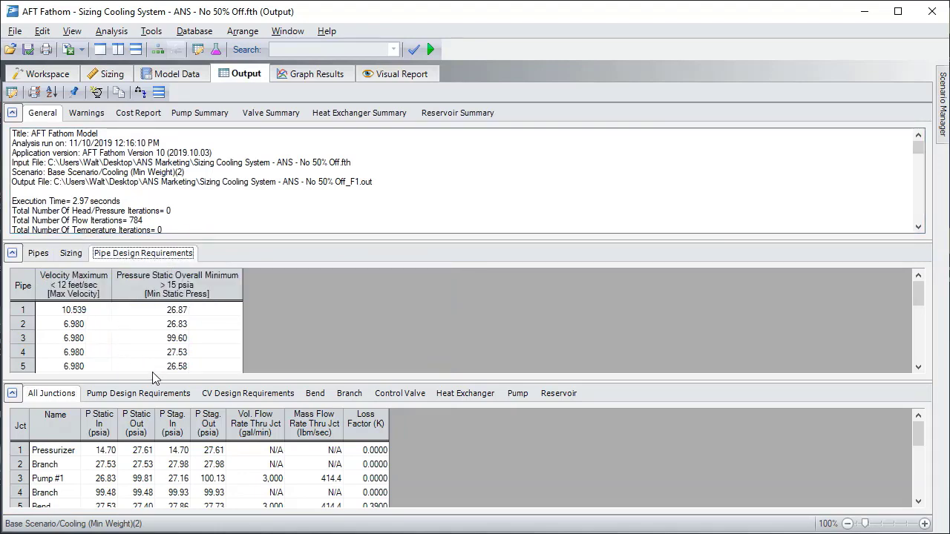
pyautogui.click(147, 399)
pyautogui.click(227, 399)
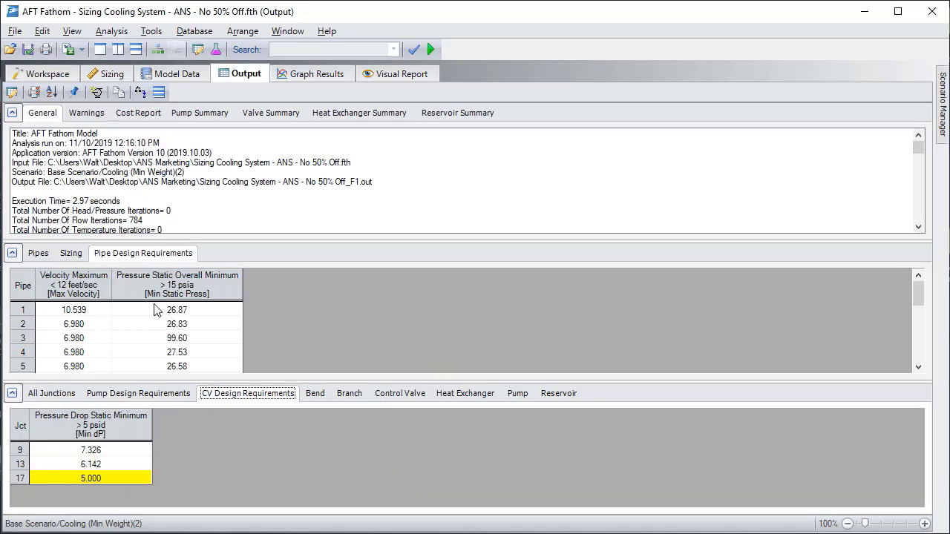
pyautogui.click(71, 253)
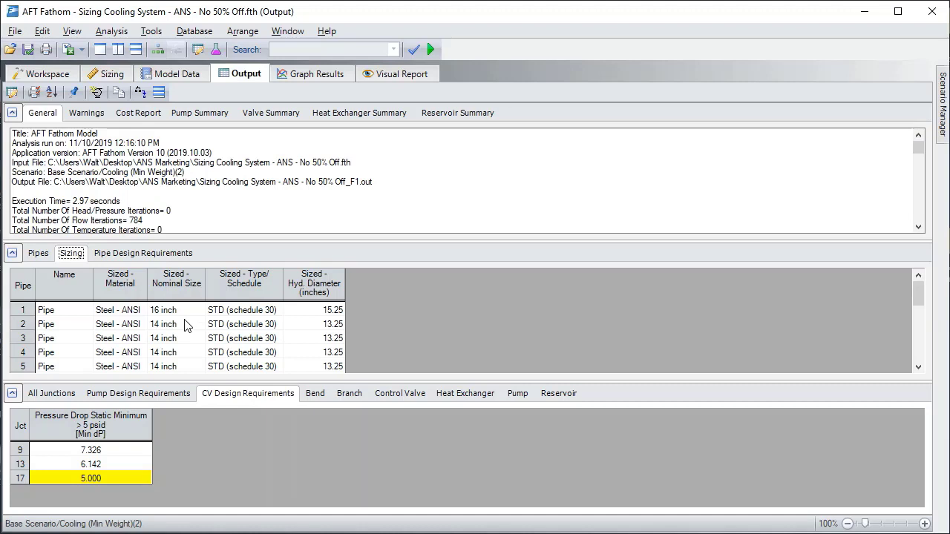
pyautogui.click(186, 327)
pyautogui.scroll(-3, 178, 334)
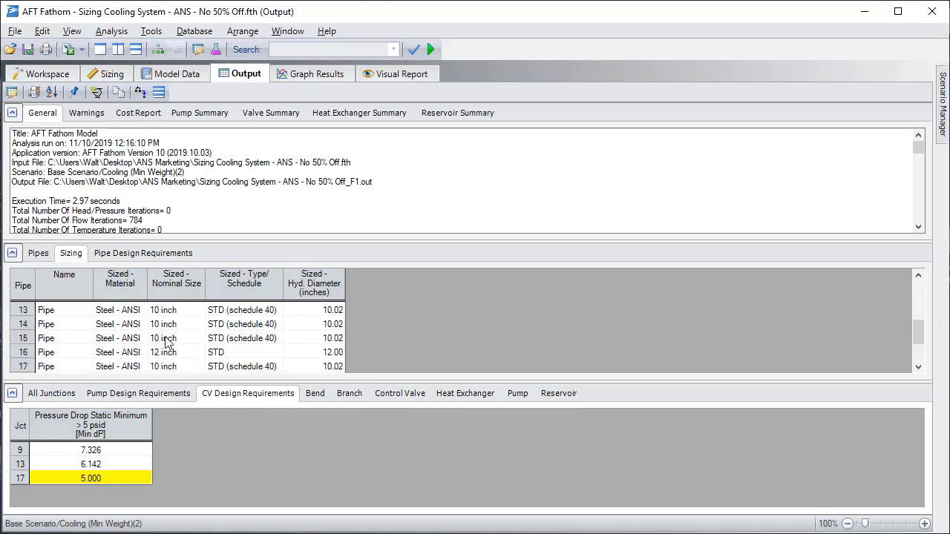
pyautogui.scroll(1, 167, 343)
pyautogui.moveTo(63, 339); pyautogui.dragTo(172, 345)
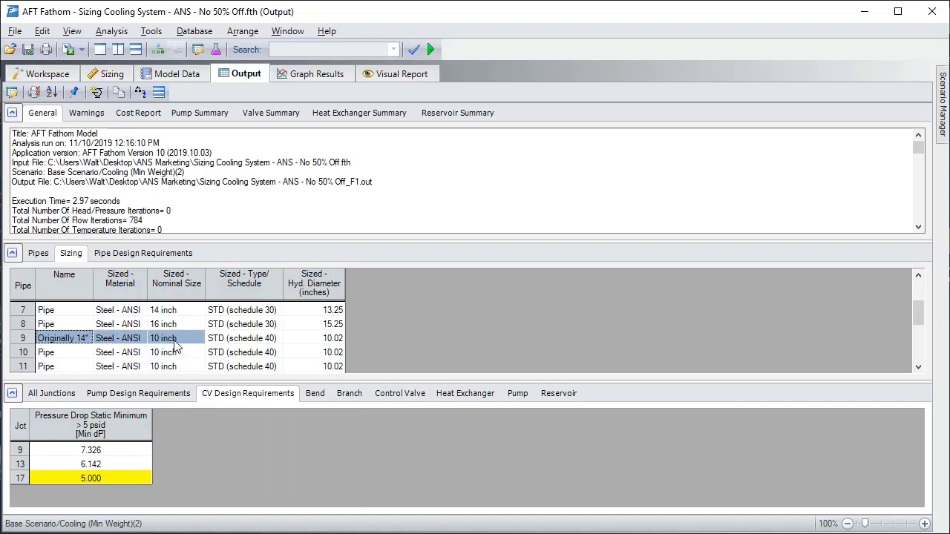
# Compare total pipe weights in the General report: initial 190,715, continuous 162,989, discrete 176,128 lbm.
pyautogui.click(336, 188)
pyautogui.scroll(-5, 314, 195)
pyautogui.scroll(-5, 314, 195)
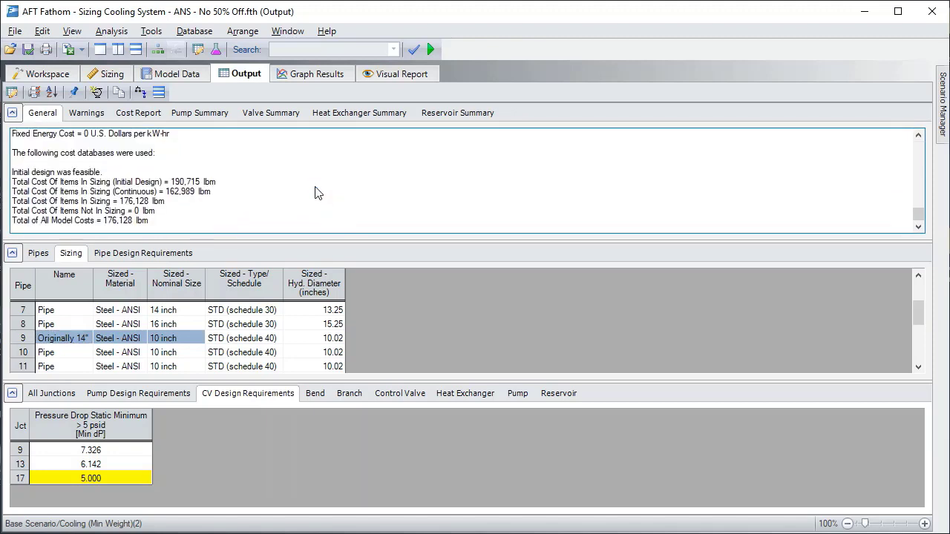
pyautogui.click(257, 185)
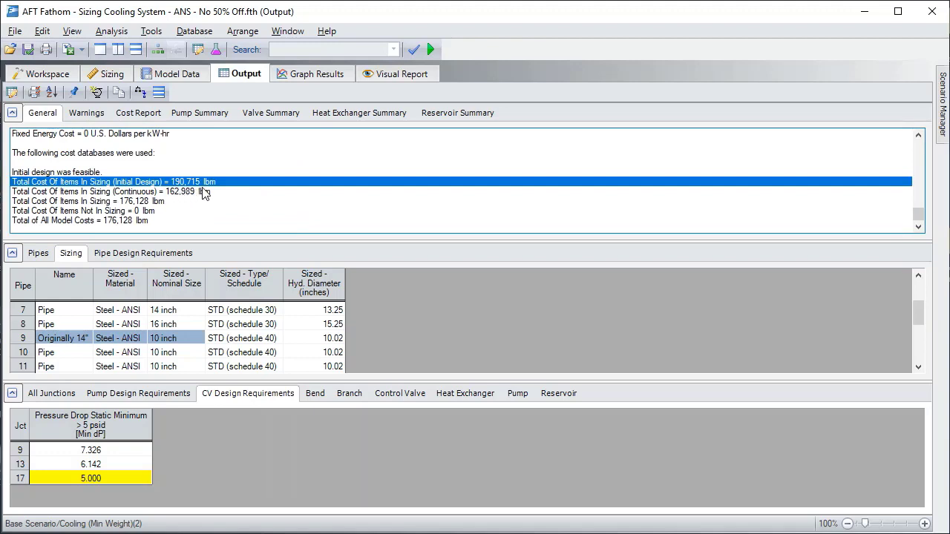
pyautogui.click(175, 220)
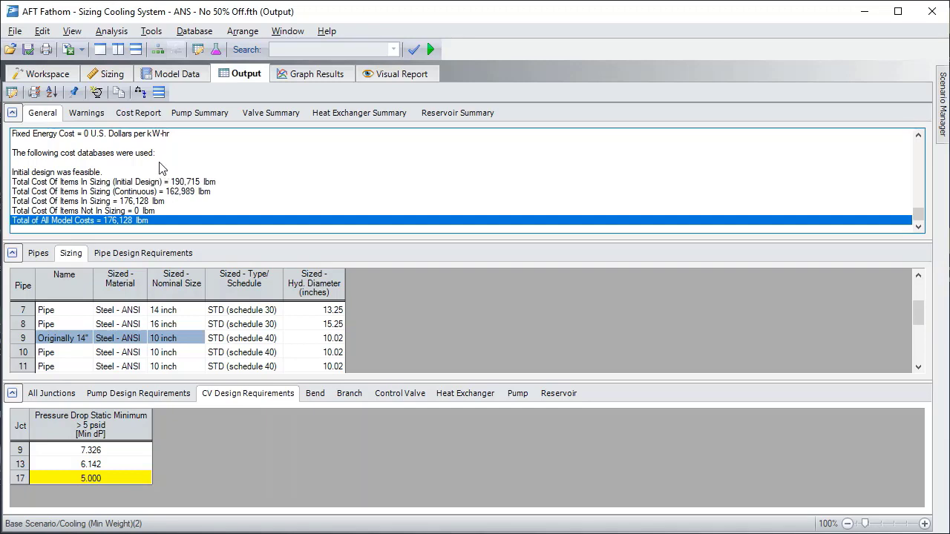
# Switch to the Workspace to view the network diagram beside the Automated Network Sizing summary.
pyautogui.click(46, 74)
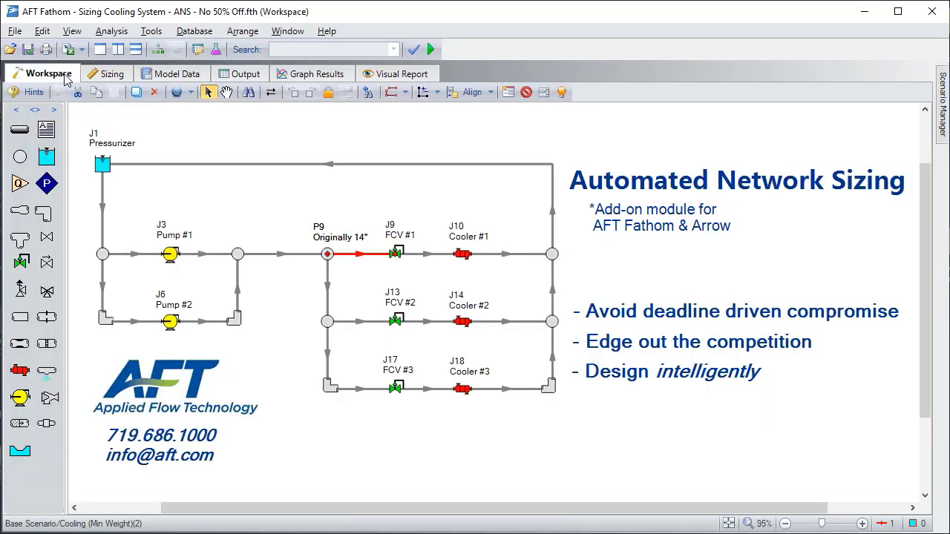